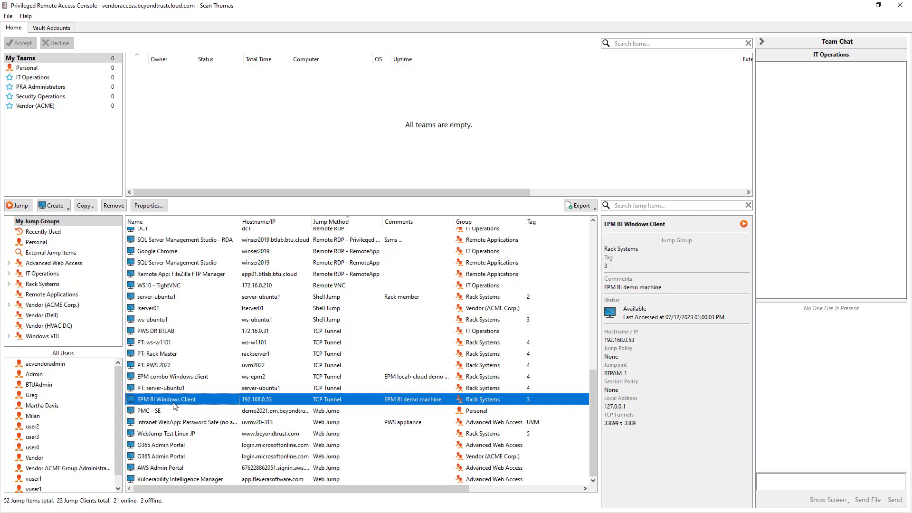
Step: Select the EPM BI Windows Client jump item and bring up its context menu
right_click(210, 404)
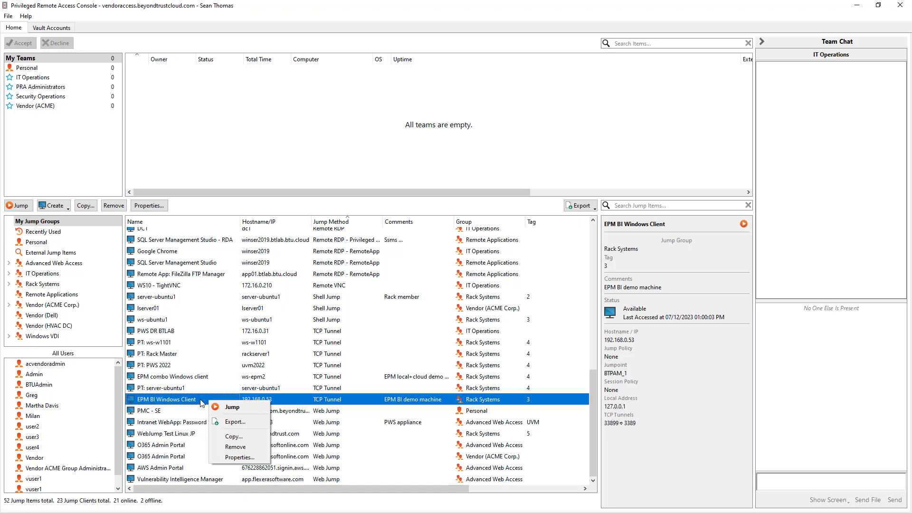
click(200, 403)
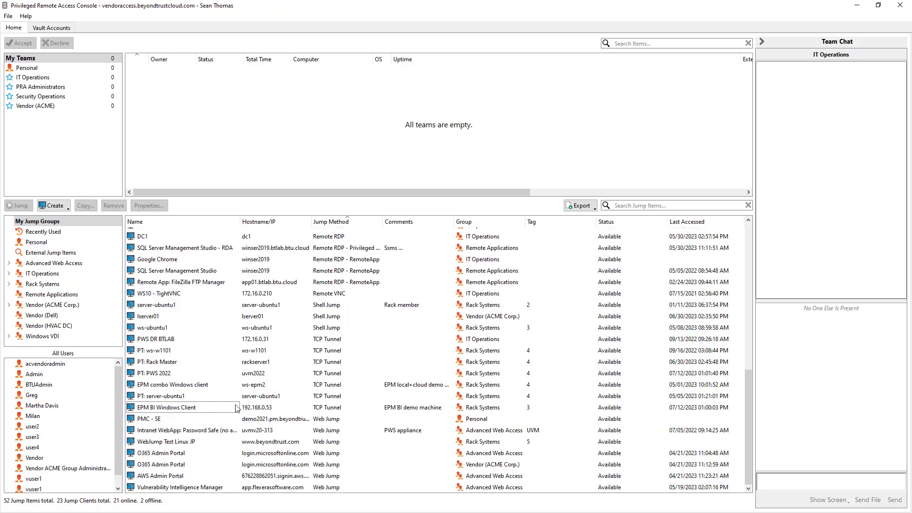
click(218, 409)
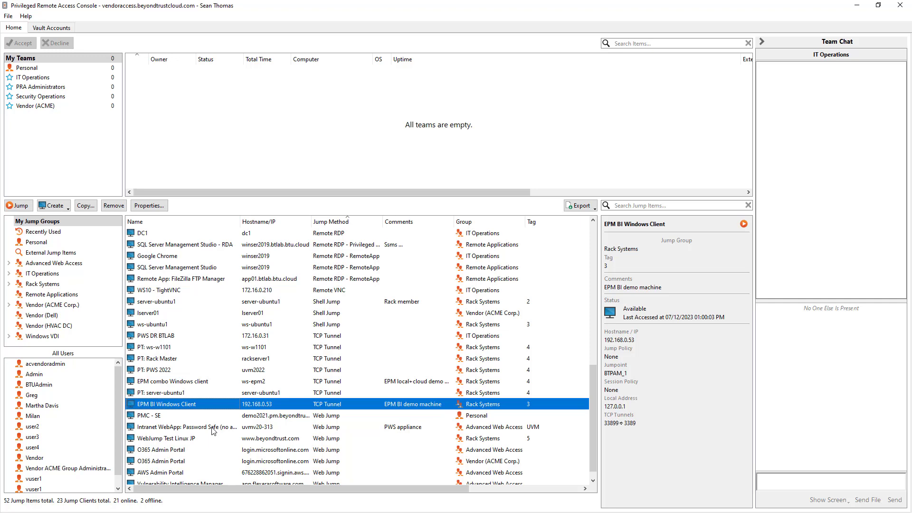
right_click(187, 407)
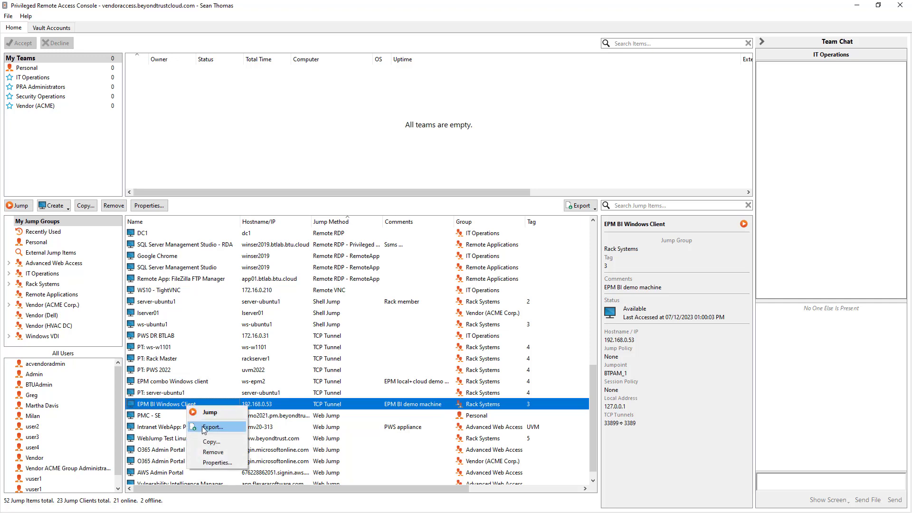
click(217, 462)
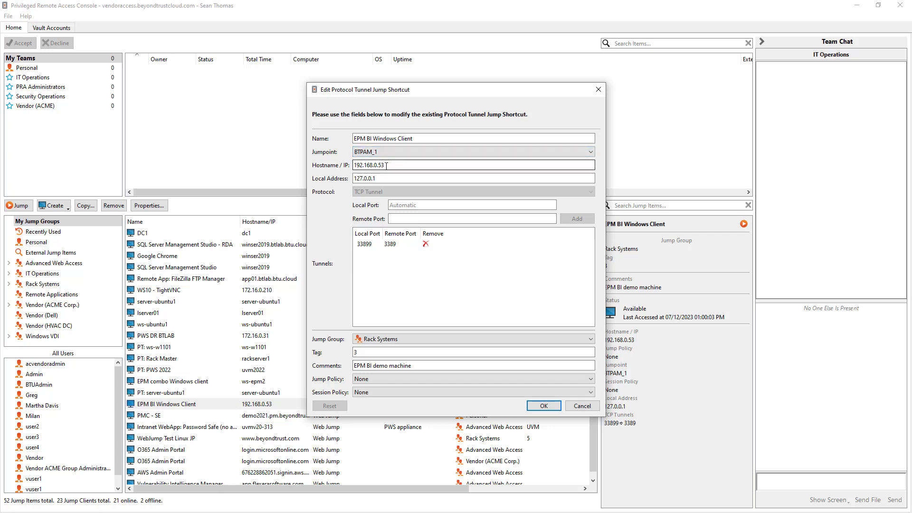
drag(387, 166, 351, 166)
key(Tab)
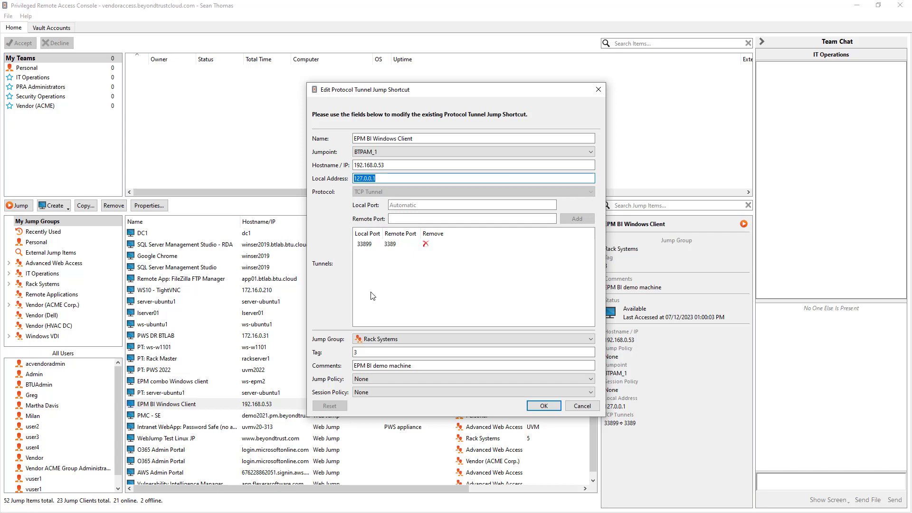
click(369, 246)
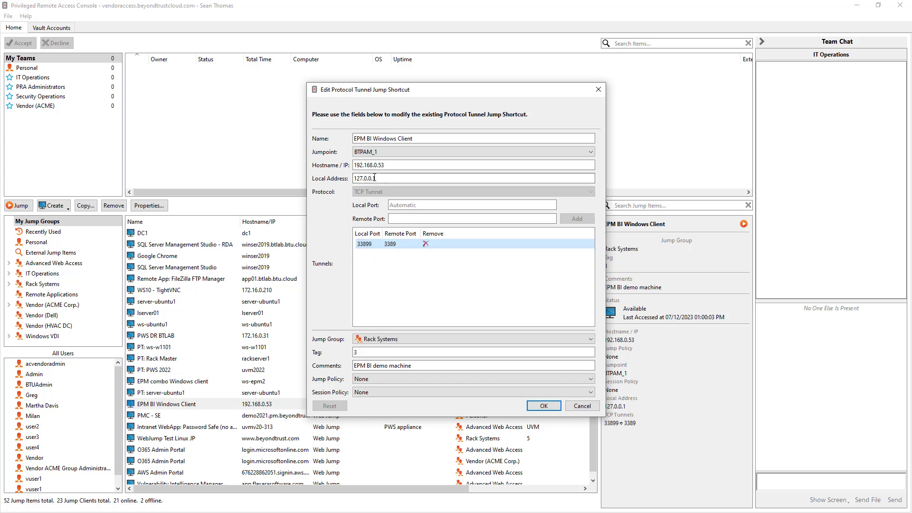
click(370, 246)
click(380, 165)
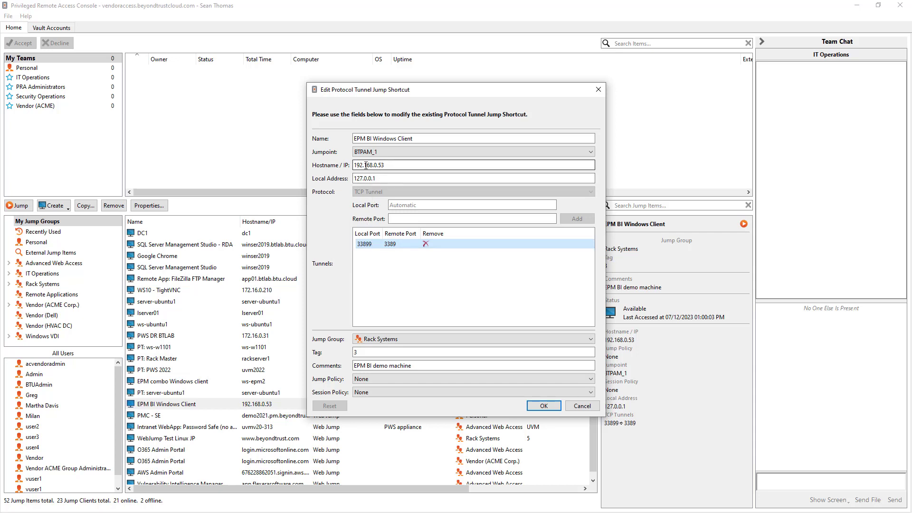
click(387, 252)
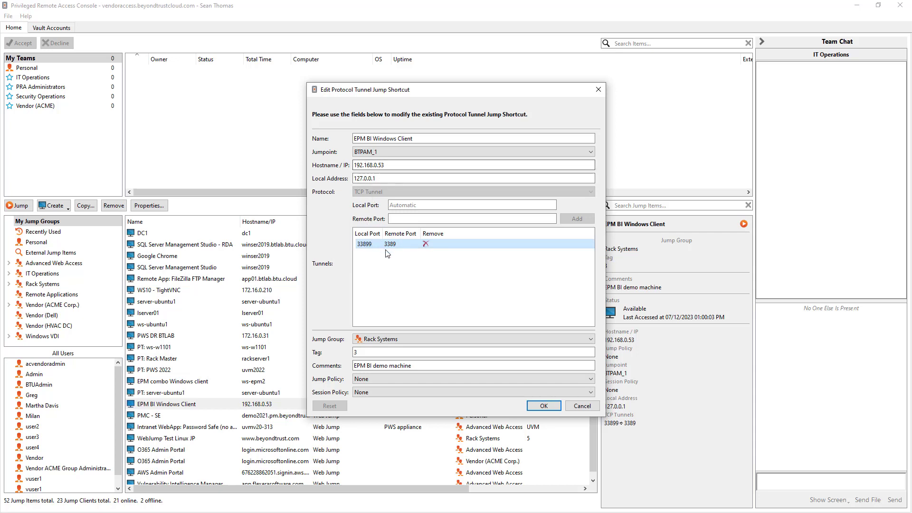
click(582, 406)
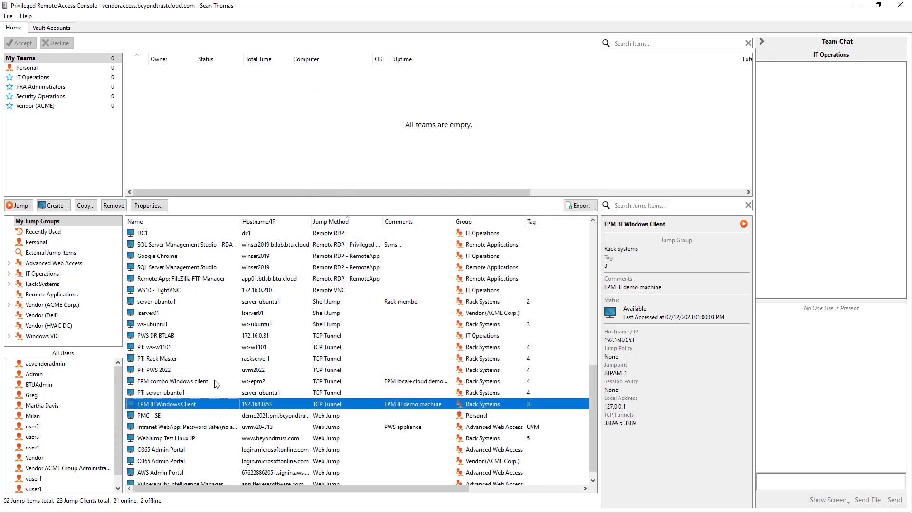
Step: Jump to EPM BI Windows Client and accept the screen-recording notice to open its TCP tunnel
right_click(148, 406)
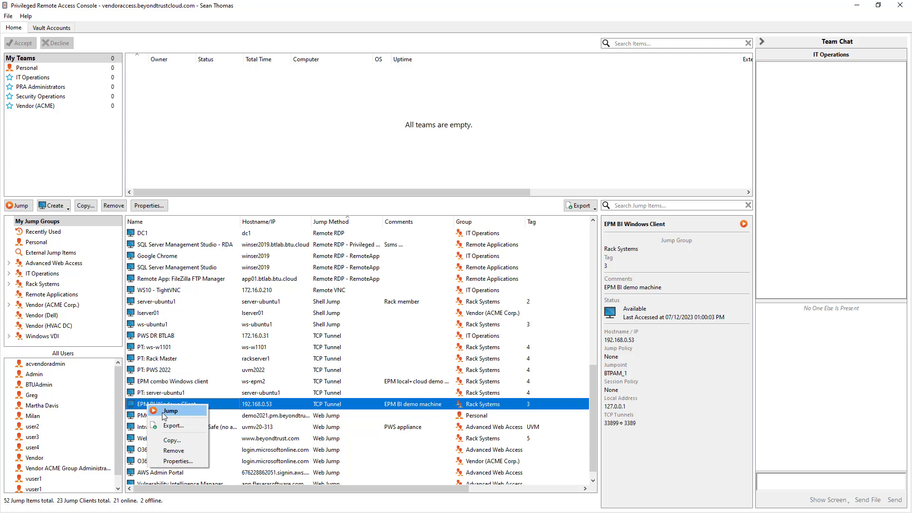
click(164, 412)
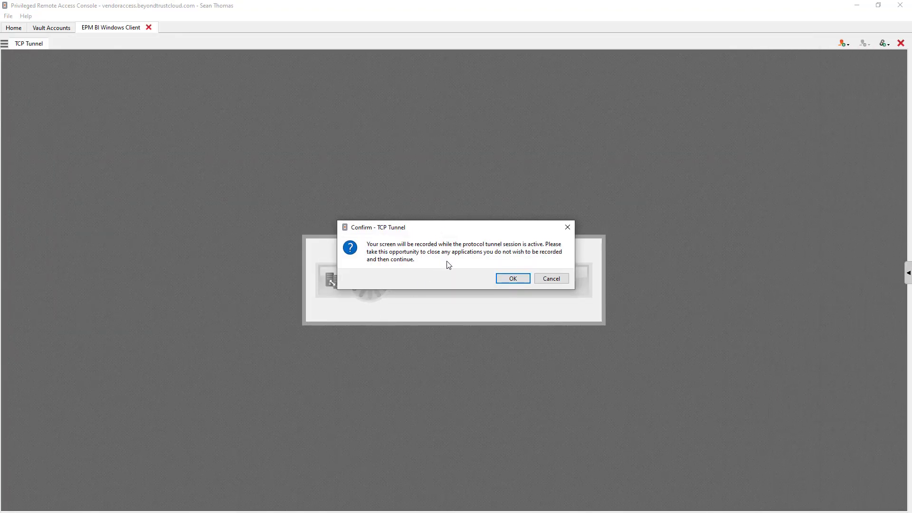
click(512, 282)
click(513, 280)
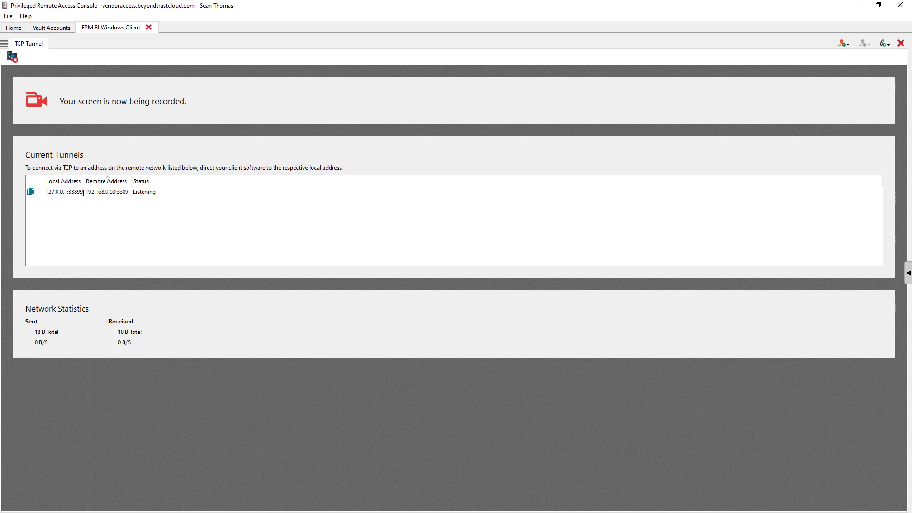
Step: In MobaXterm, confirm the EPM Client Demo (BI) WS-EPM1 session targets 127.0.0.1, then execute it
key(alt+Tab)
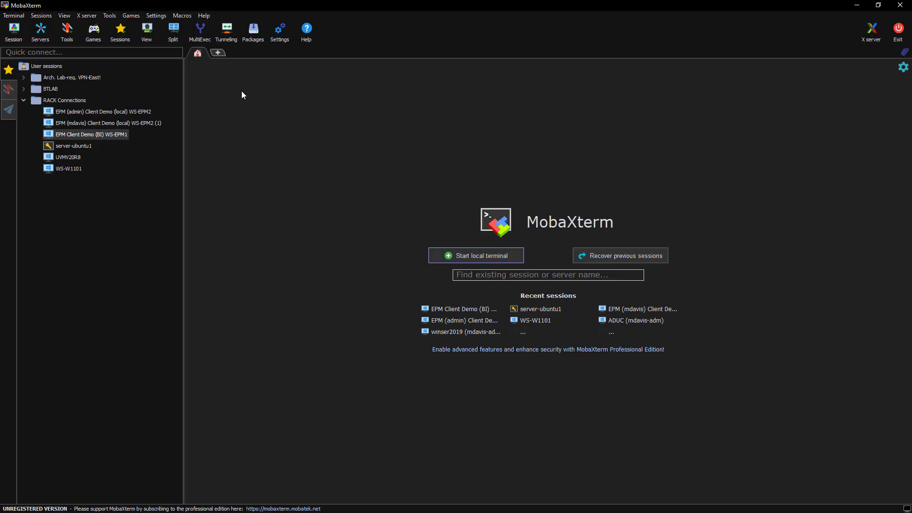
right_click(101, 134)
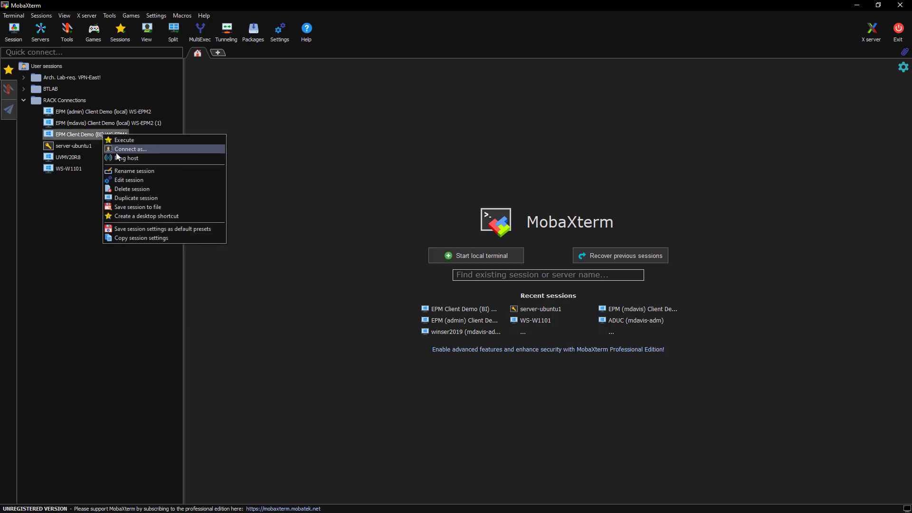
click(127, 180)
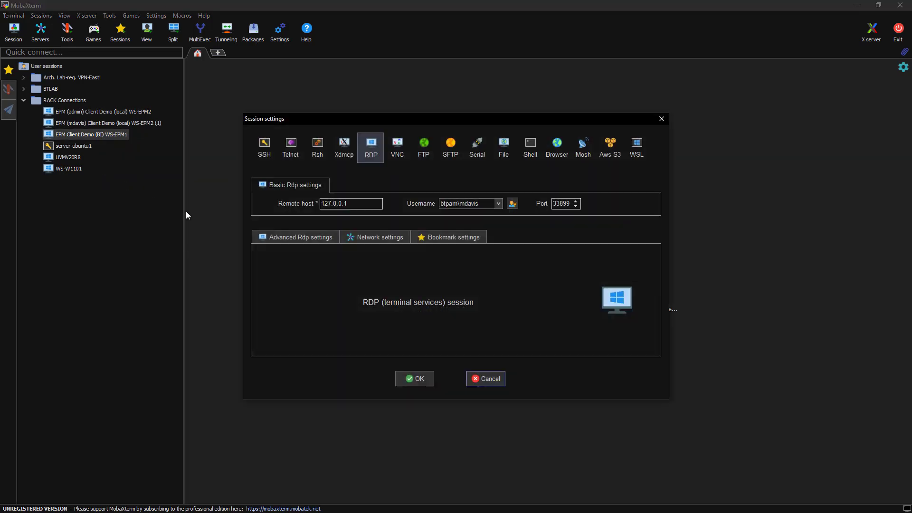
key(Tab)
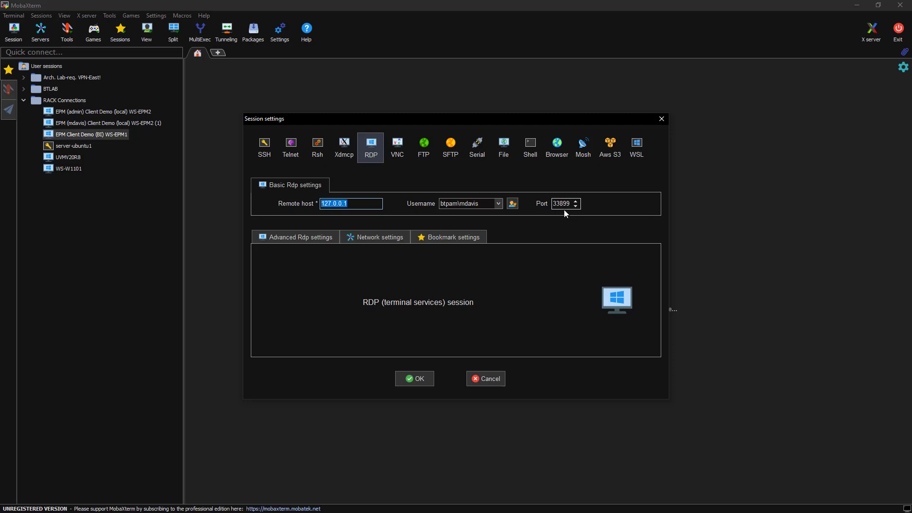
click(483, 379)
right_click(104, 135)
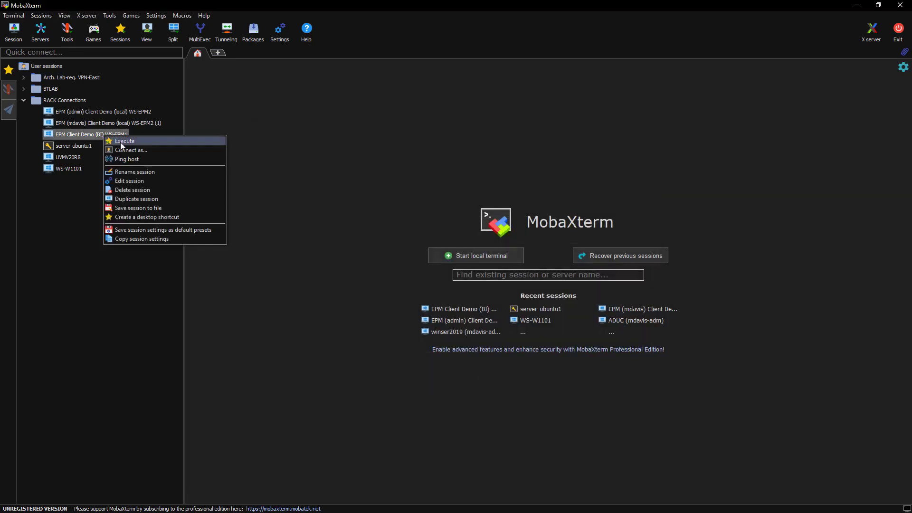
click(123, 142)
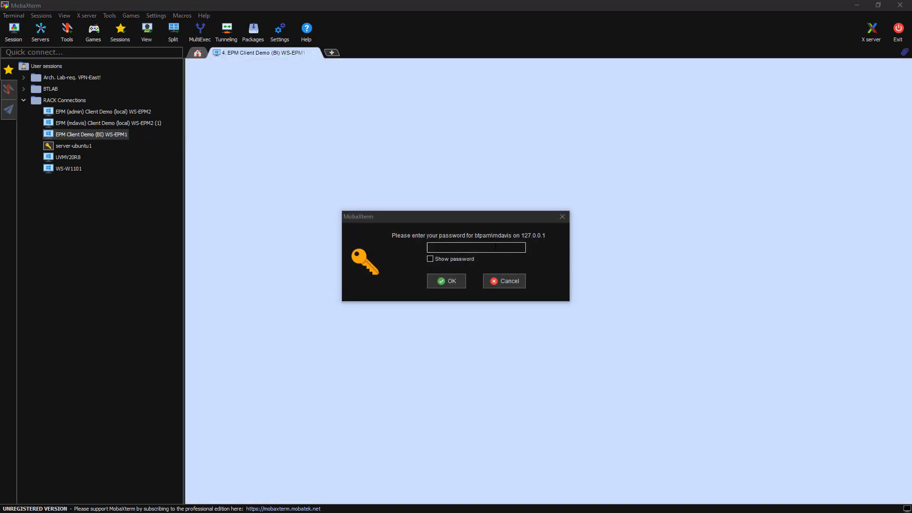
Step: Enter the account password in MobaXterm's prompt to sign in to WS-EPM1
click(496, 248)
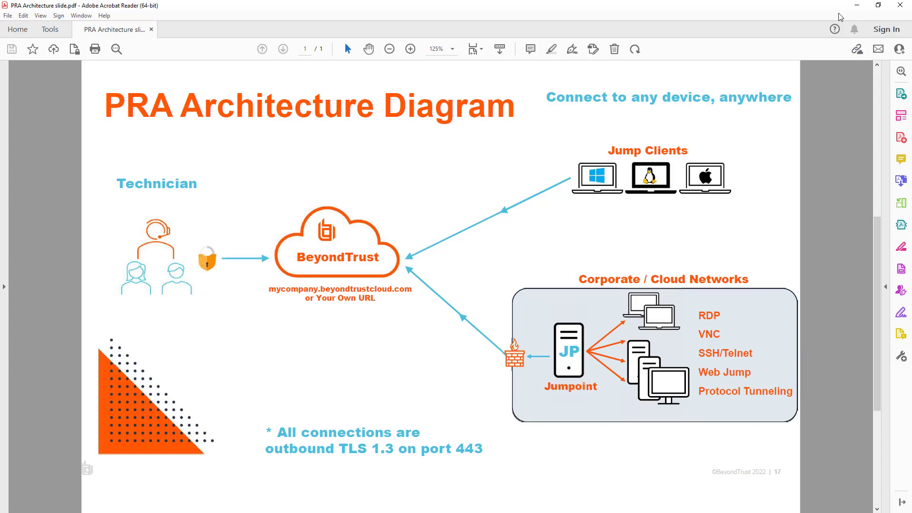
Step: Minimize the Acrobat Reader window showing the PRA Architecture Diagram
click(856, 7)
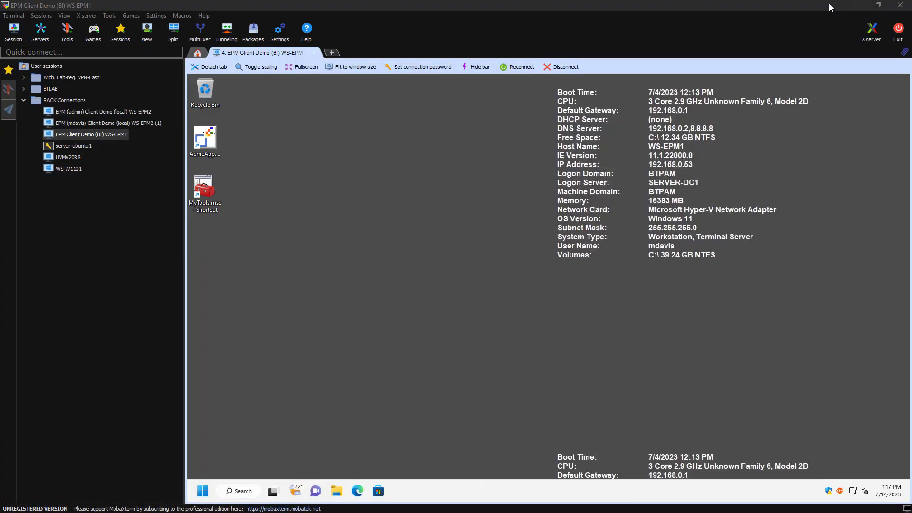
Step: Minimize MobaXterm, end the EPM BI Windows Client session, and open PT: PWS 2022's actions
click(857, 6)
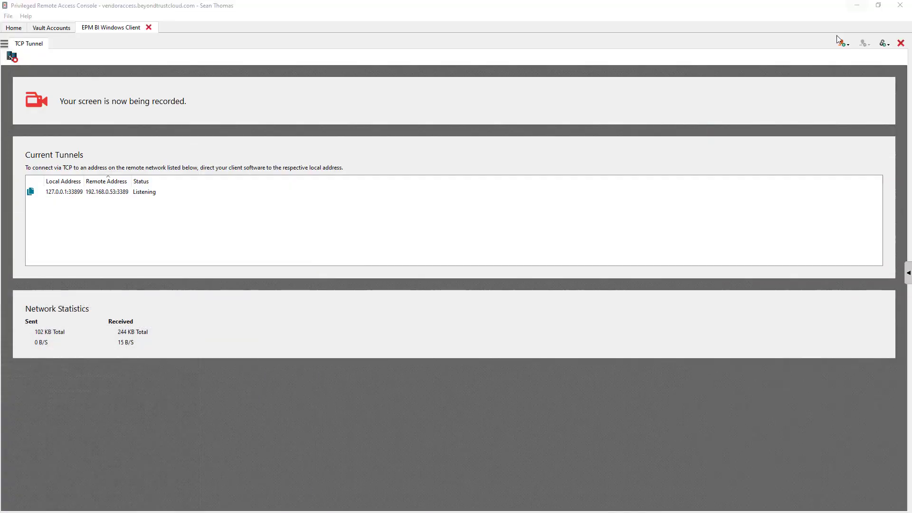
click(148, 27)
click(380, 253)
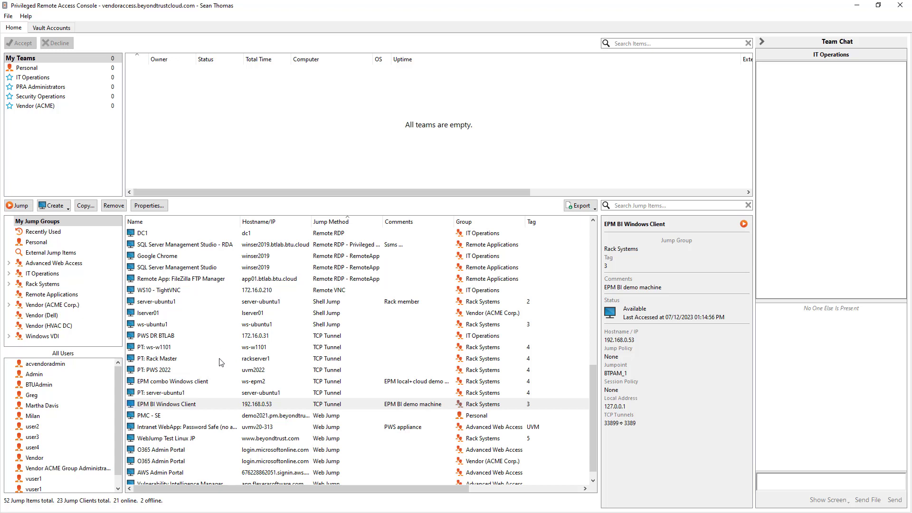
click(166, 373)
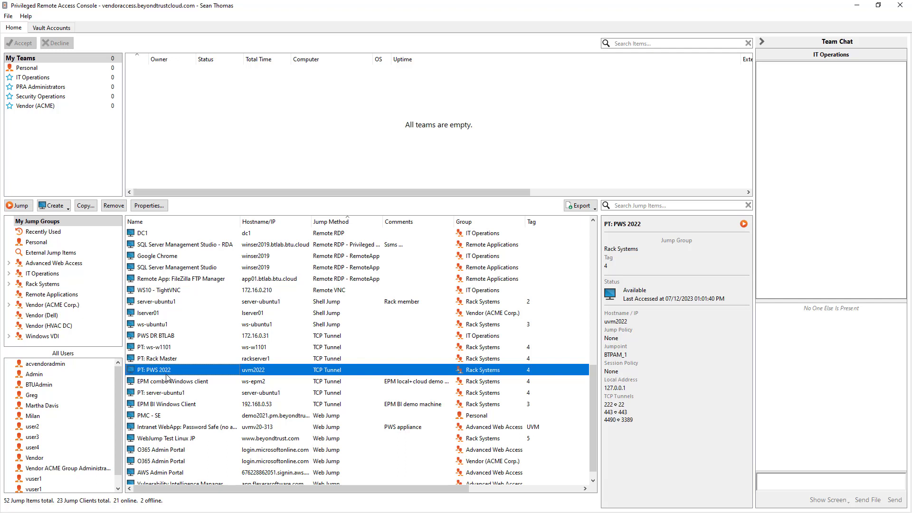
right_click(162, 368)
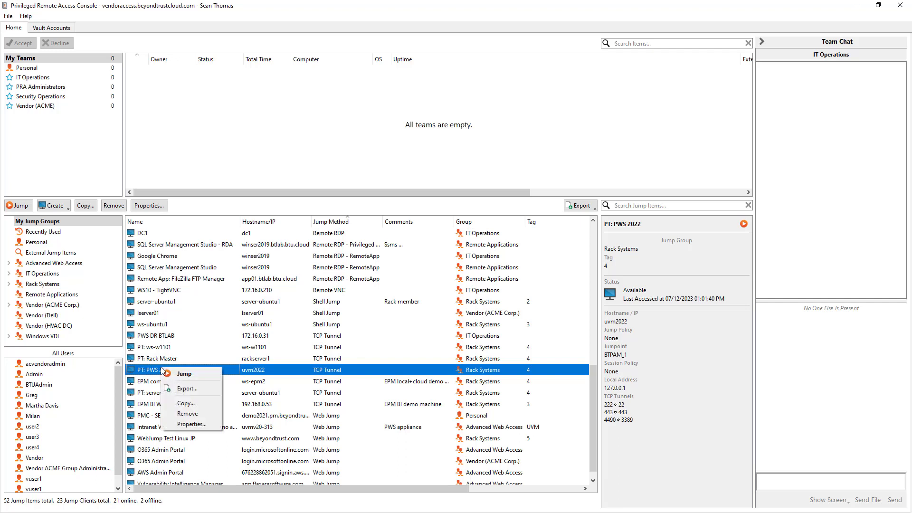
Step: Review PT: PWS 2022 properties (host uvm2022; tunnels 222→22, 443→443, 4490→3389), then cancel
click(191, 424)
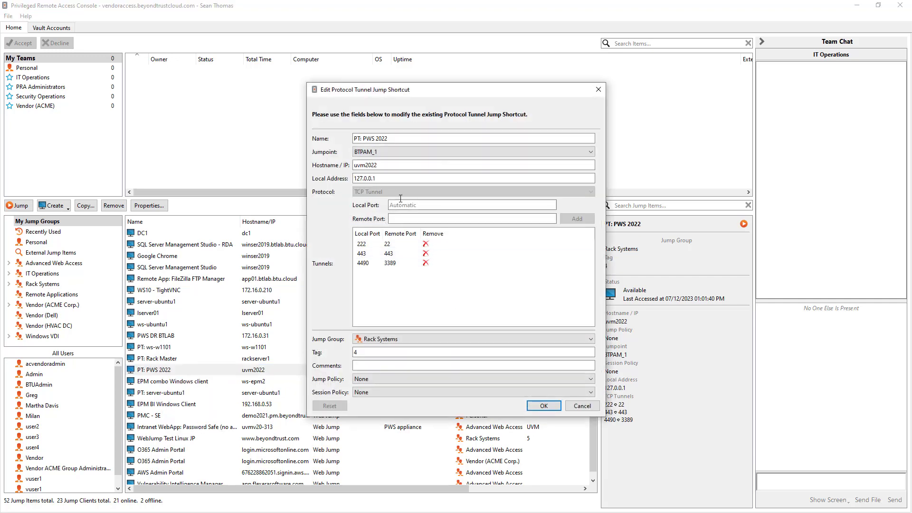
drag(381, 161, 331, 160)
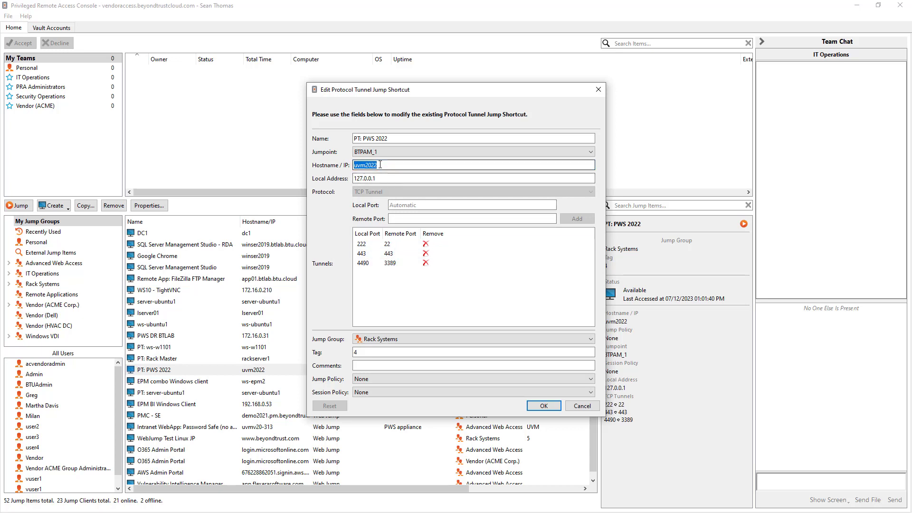
click(587, 408)
Step: Jump to PT: PWS 2022 and confirm the TCP tunnel recording notice
right_click(207, 367)
click(223, 373)
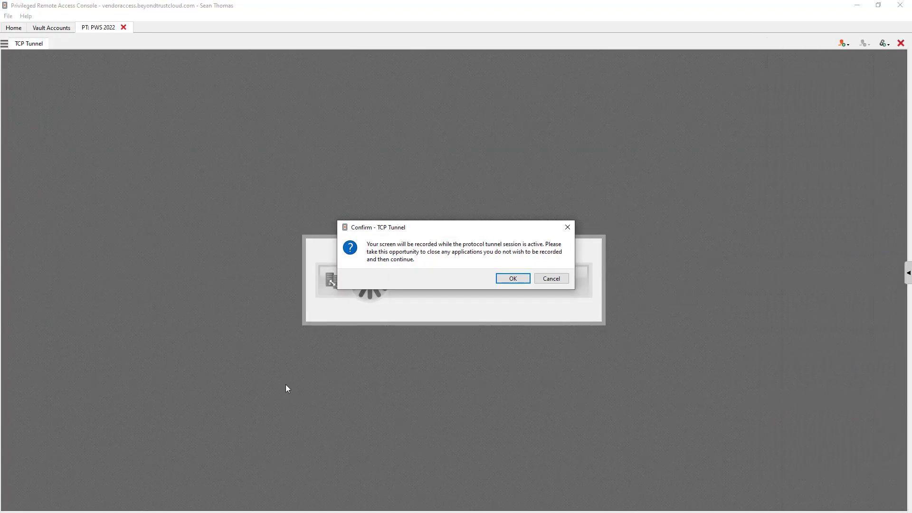
click(512, 280)
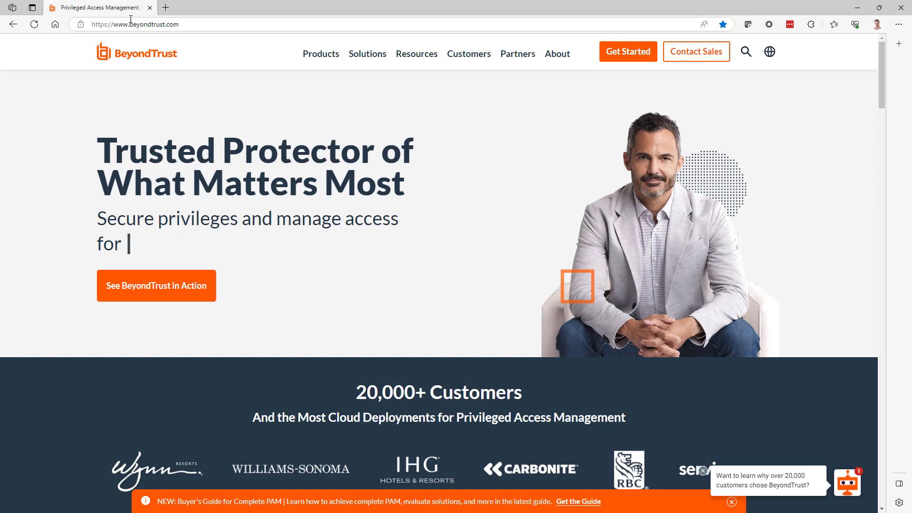
click(131, 24)
text(htt)
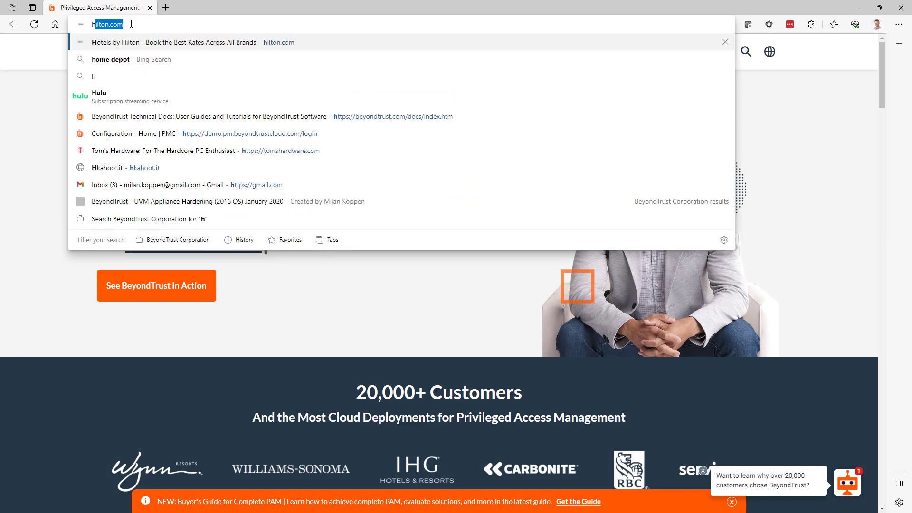
text(ps)
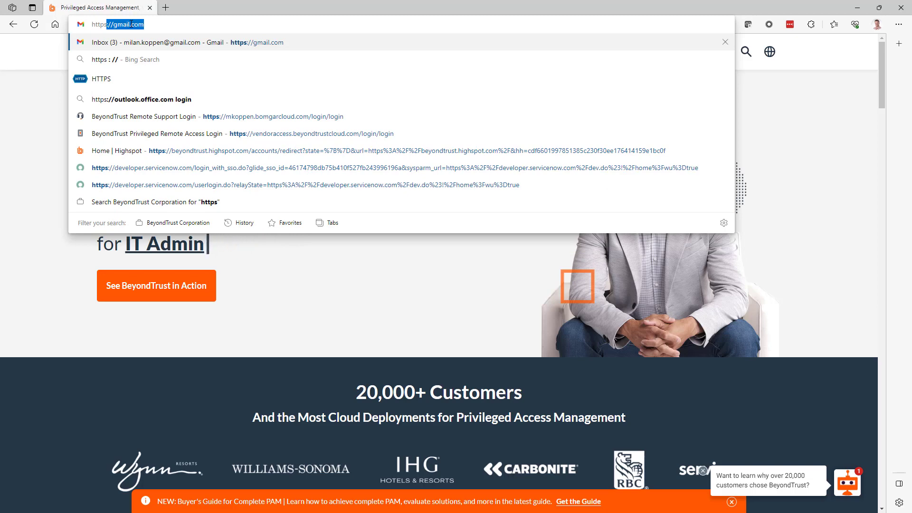
text(://)
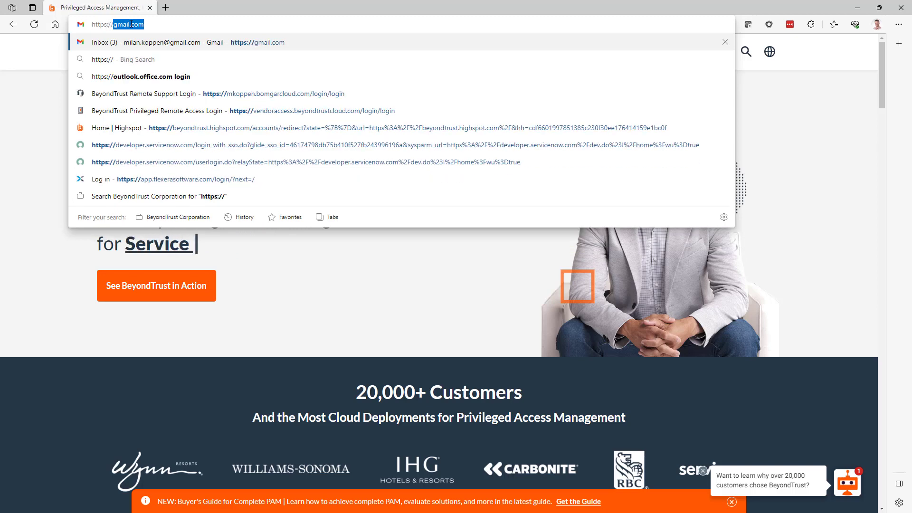
text(127)
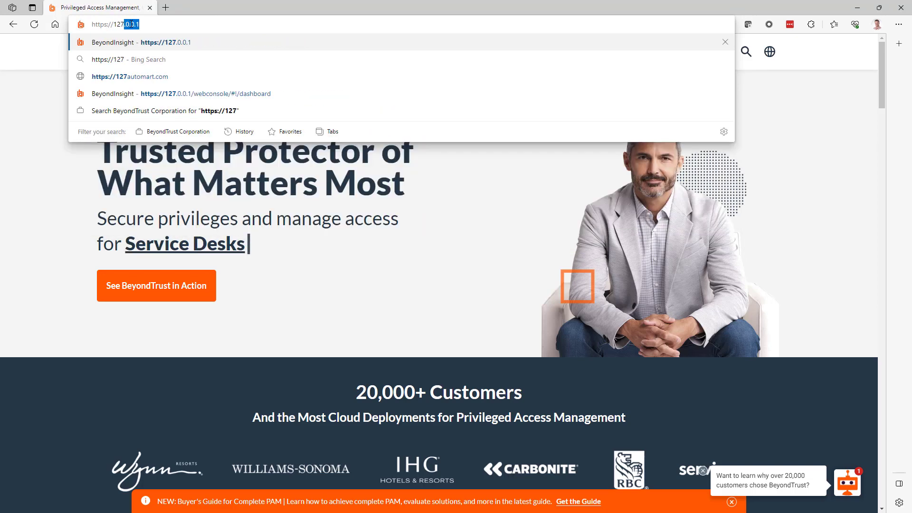
key(End)
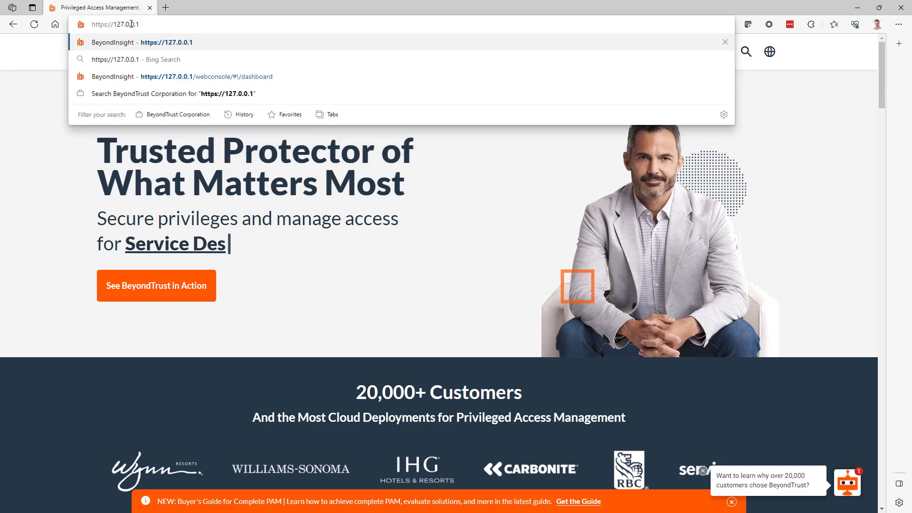
key(Return)
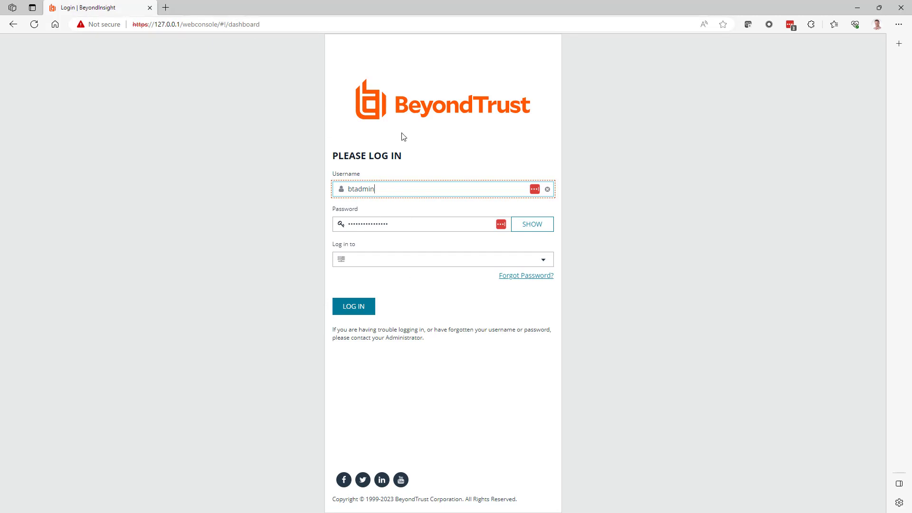
Step: Log in to the BeyondInsight web console with the filled-in credentials
click(361, 308)
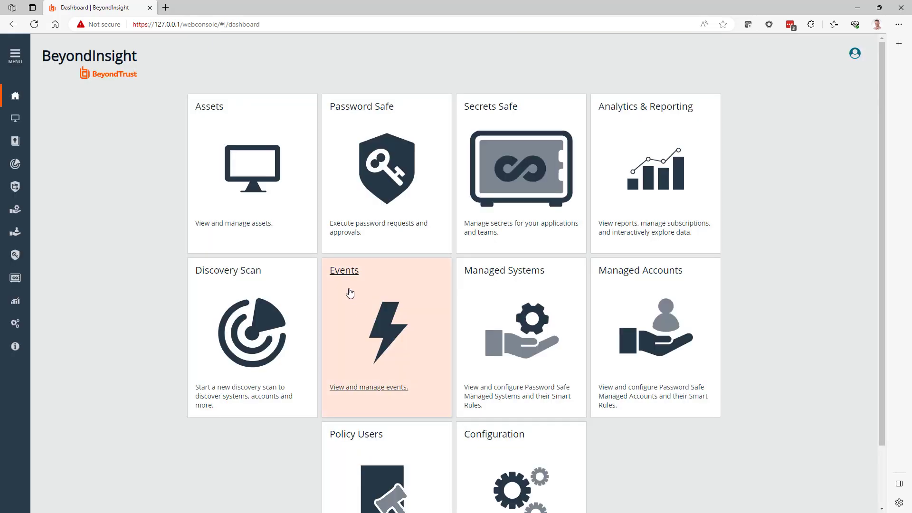